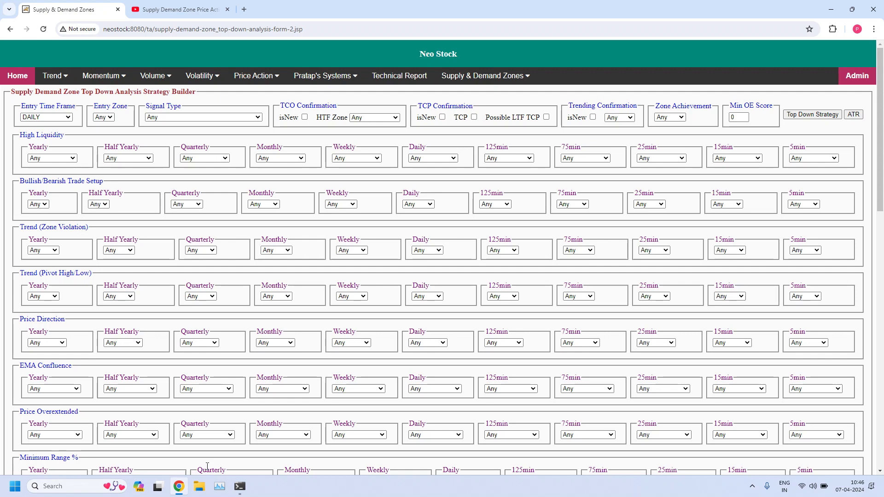
Browse the Supply Demand Zone Price Action Course playlist on YouTube, then close its tab
{"action": "left_click", "coordinate": [220, 11]}
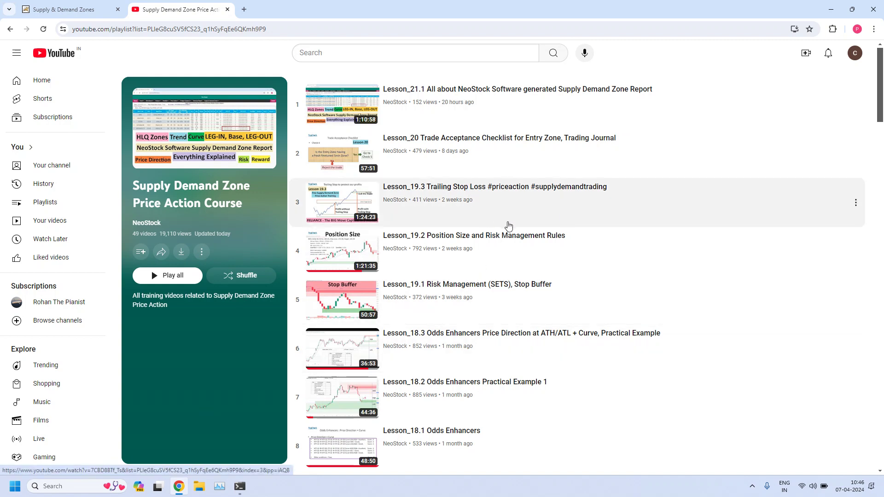
{"action": "left_click_drag", "start_coordinate": [881, 110], "coordinate": [880, 456]}
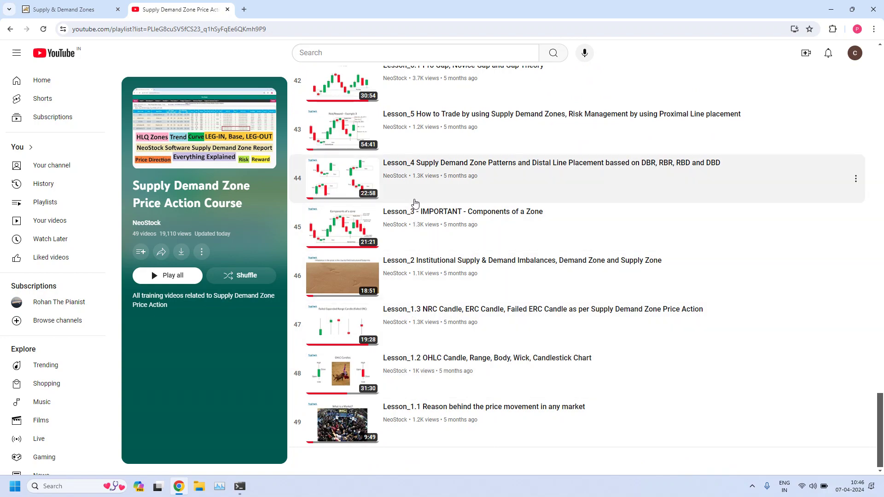
{"action": "scroll", "coordinate": [415, 201], "scroll_direction": "up", "scroll_amount": 6}
{"action": "scroll", "coordinate": [415, 201], "scroll_direction": "up", "scroll_amount": 14}
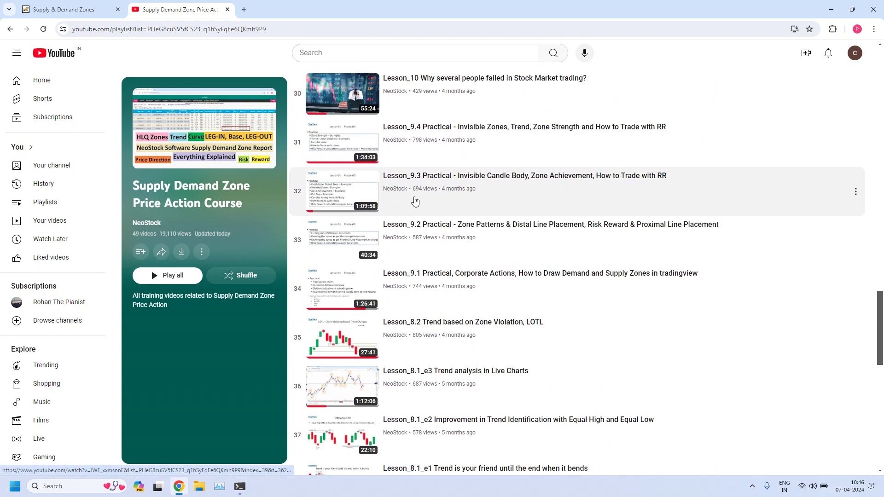
{"action": "scroll", "coordinate": [415, 201], "scroll_direction": "up", "scroll_amount": 10}
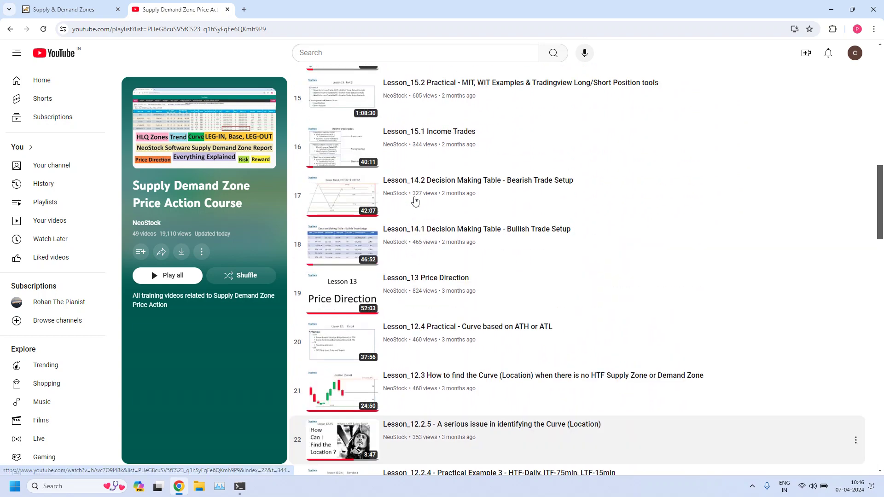
{"action": "scroll", "coordinate": [415, 201], "scroll_direction": "up", "scroll_amount": 9}
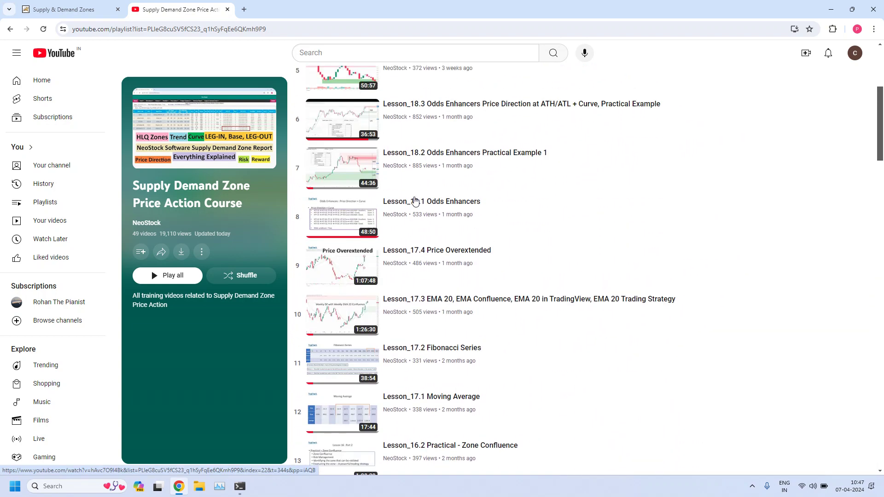
{"action": "scroll", "coordinate": [415, 200], "scroll_direction": "up", "scroll_amount": 2}
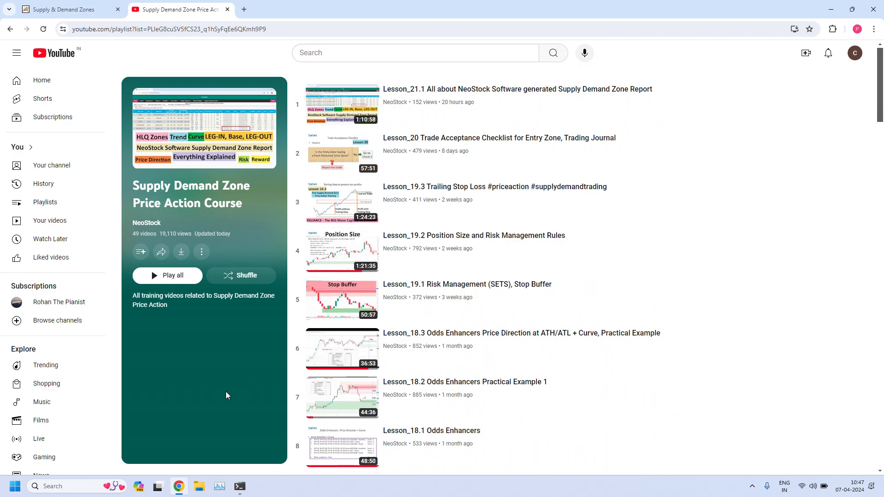
{"action": "left_click", "coordinate": [227, 9]}
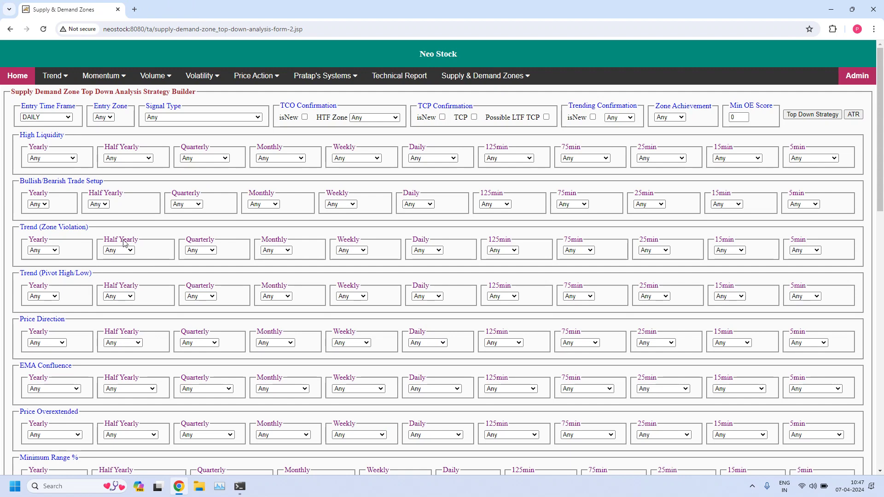
{"action": "left_click_drag", "start_coordinate": [12, 92], "coordinate": [204, 96]}
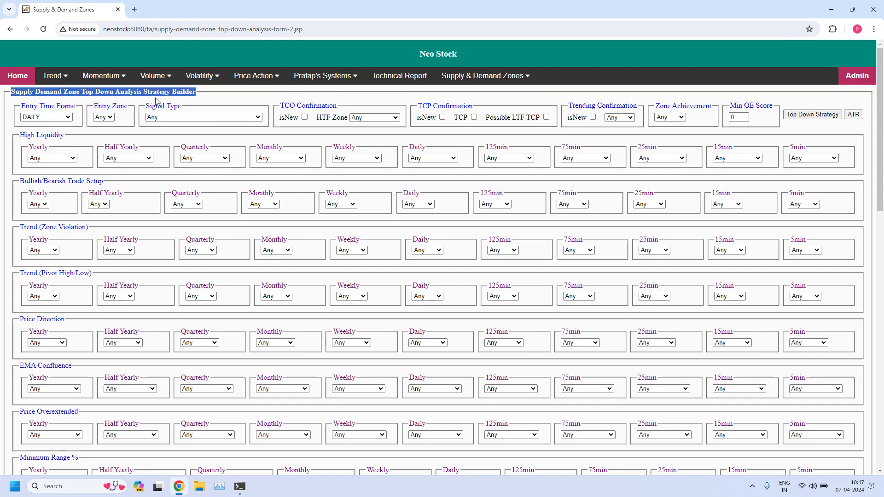
{"action": "left_click", "coordinate": [208, 98]}
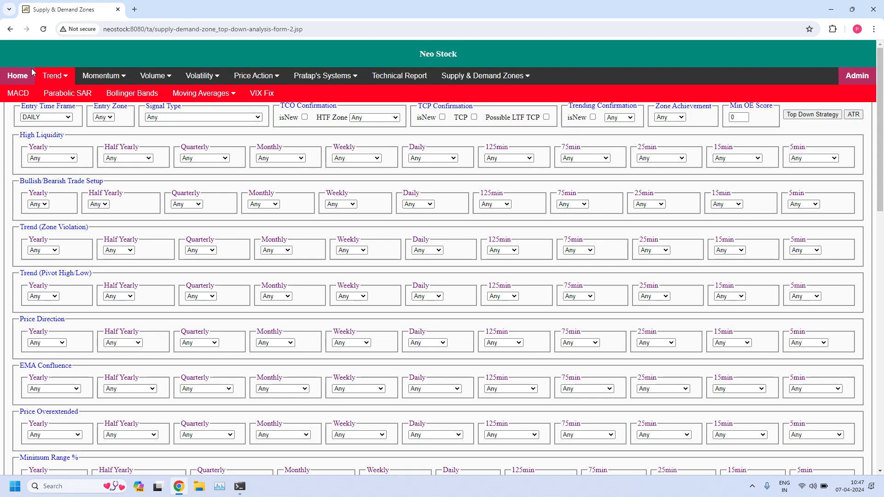
{"action": "left_click_drag", "start_coordinate": [28, 109], "coordinate": [78, 109]}
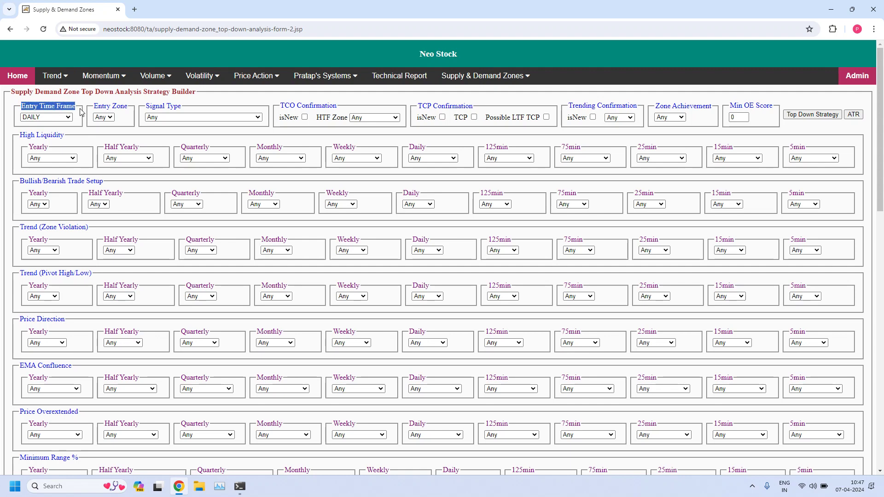
Set the Entry Time Frame to 15min and the Entry Zone to DZ
{"action": "left_click", "coordinate": [81, 112]}
{"action": "left_click", "coordinate": [66, 119]}
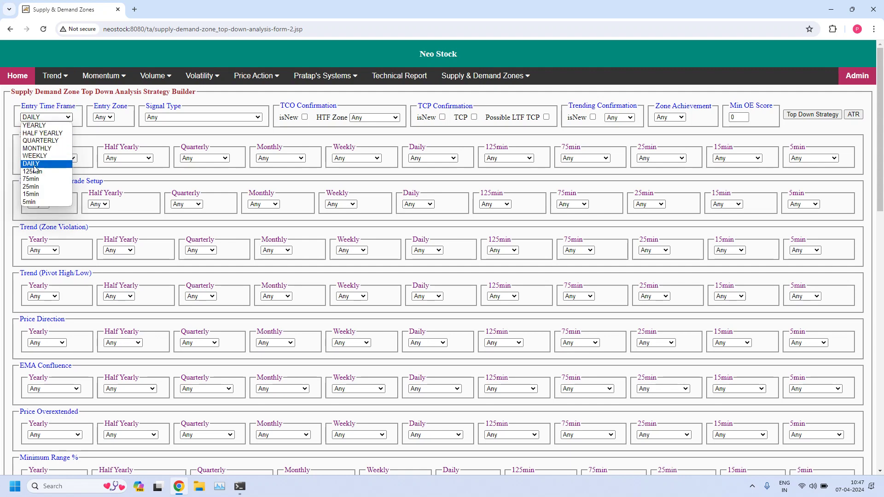
{"action": "left_click", "coordinate": [40, 195]}
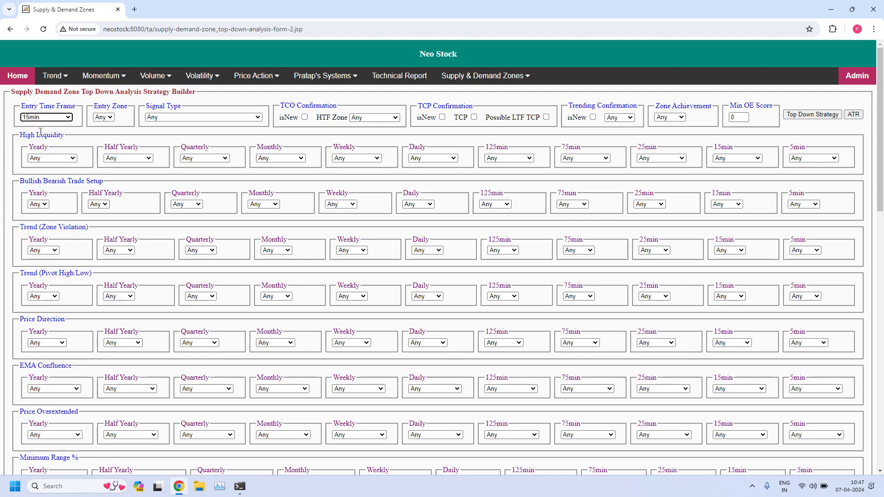
{"action": "left_click", "coordinate": [109, 119]}
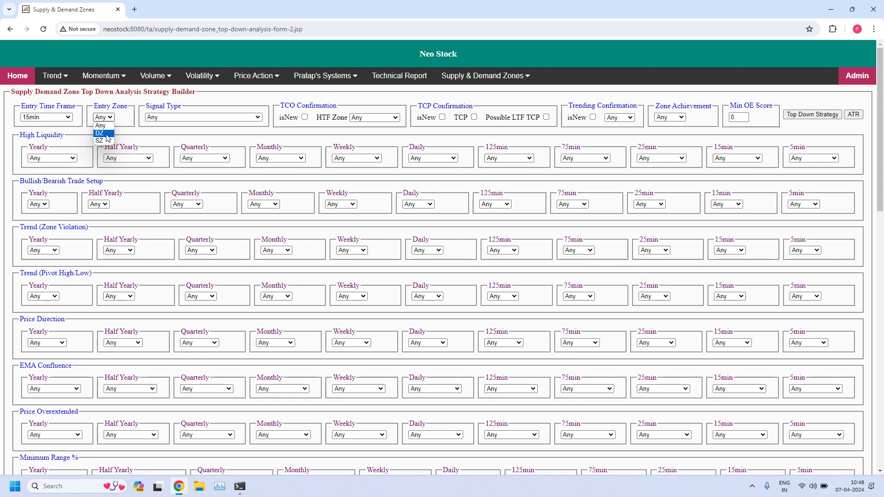
{"action": "left_click", "coordinate": [108, 134]}
Set the 15min Bullish/Bearish Trade Setup filter to Bullish
{"action": "left_click_drag", "start_coordinate": [19, 181], "coordinate": [107, 188]}
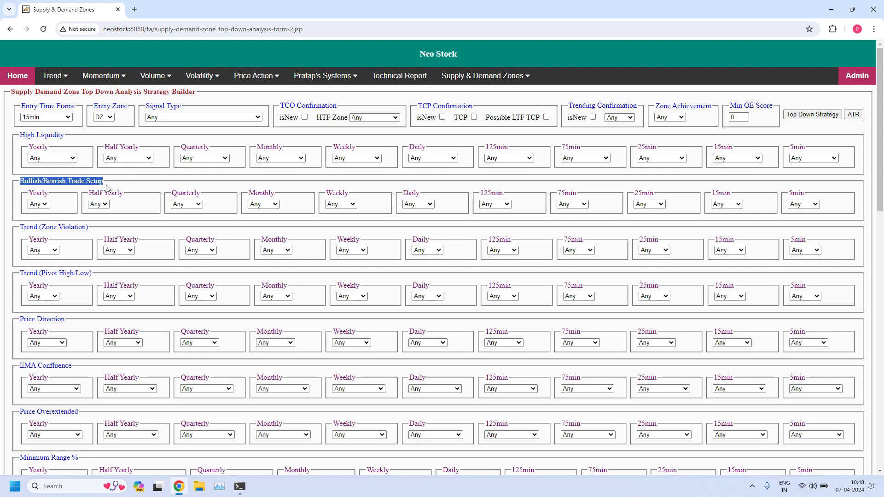
{"action": "left_click", "coordinate": [151, 181]}
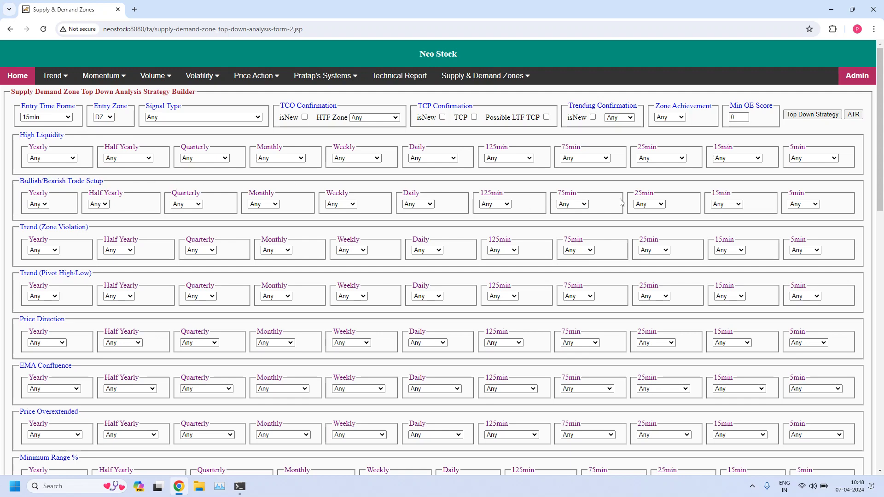
{"action": "left_click", "coordinate": [742, 206]}
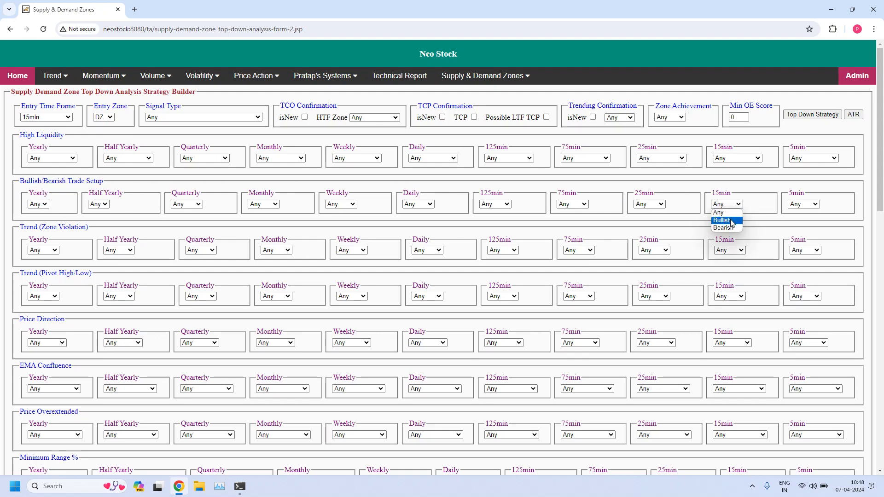
{"action": "left_click", "coordinate": [732, 221]}
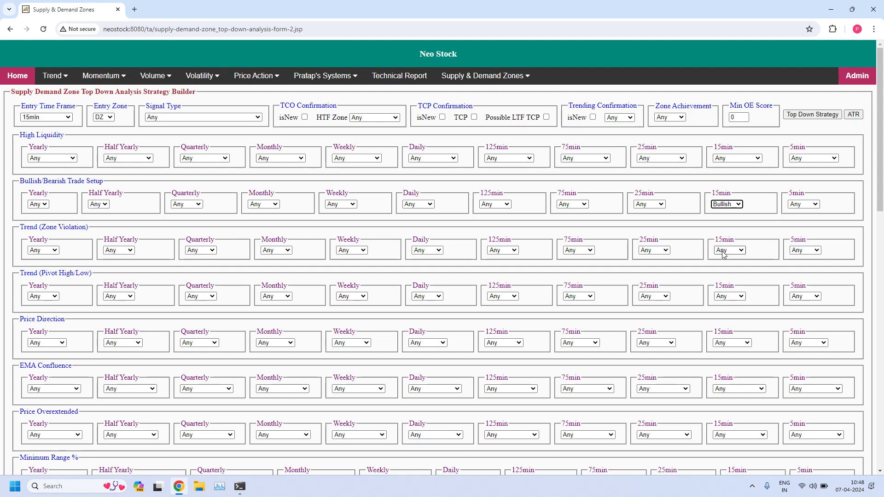
Set the 15min Pierced Count Min and Max both to 0
{"action": "left_click_drag", "start_coordinate": [880, 188], "coordinate": [872, 305]}
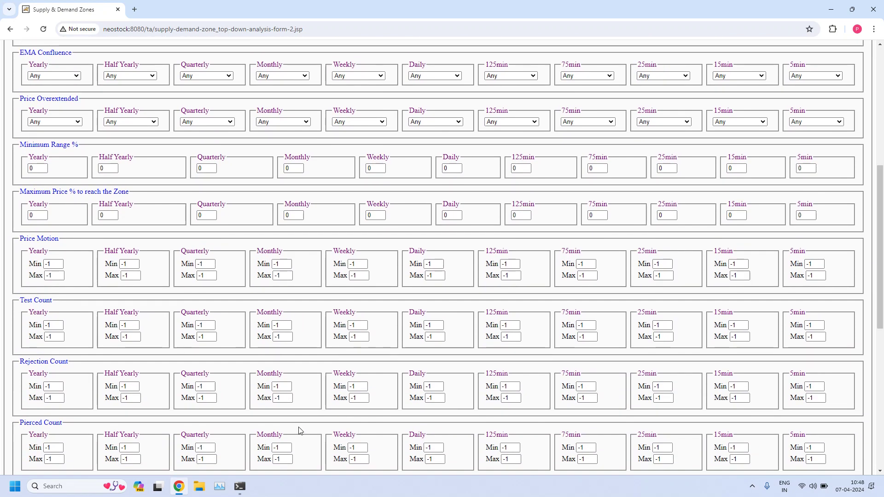
{"action": "double_click", "coordinate": [722, 436]}
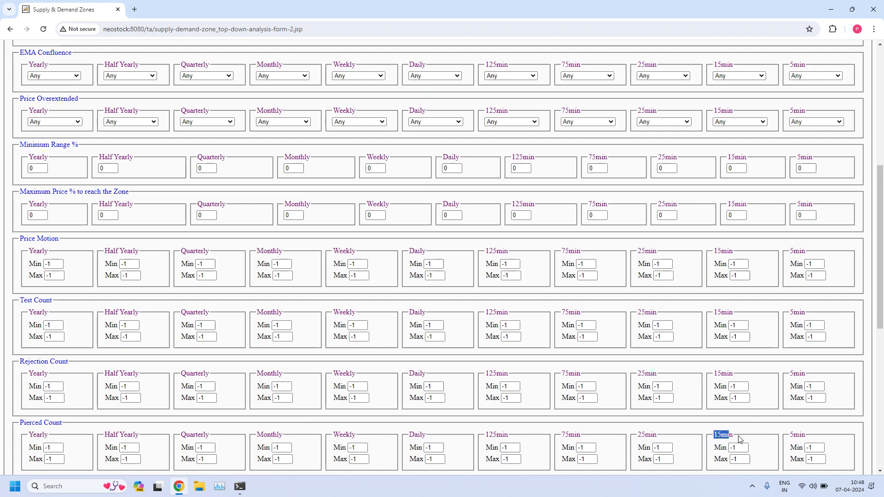
{"action": "double_click", "coordinate": [739, 448]}
{"action": "type", "text": "0"}
{"action": "double_click", "coordinate": [739, 459]}
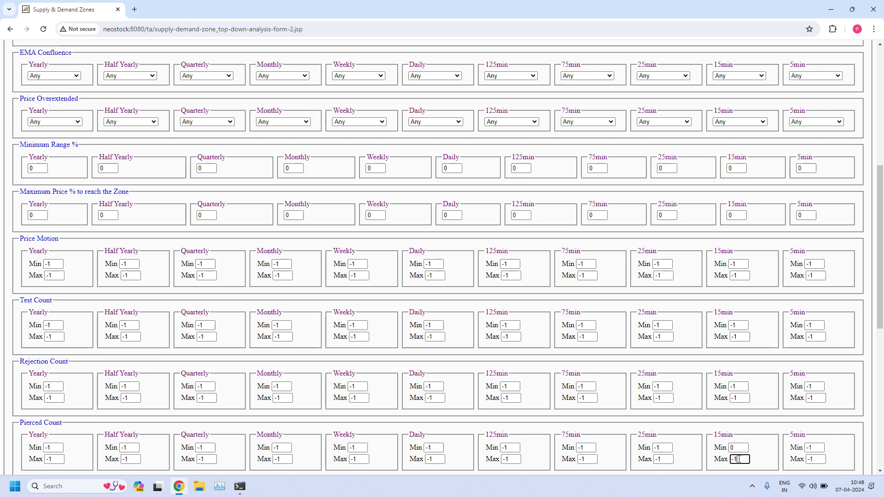
{"action": "type", "text": "0"}
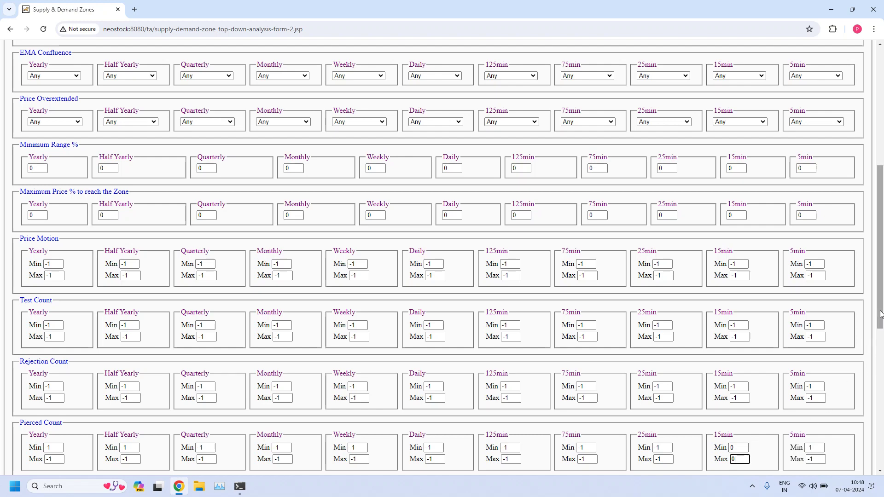
{"action": "left_click_drag", "start_coordinate": [882, 315], "coordinate": [882, 198]}
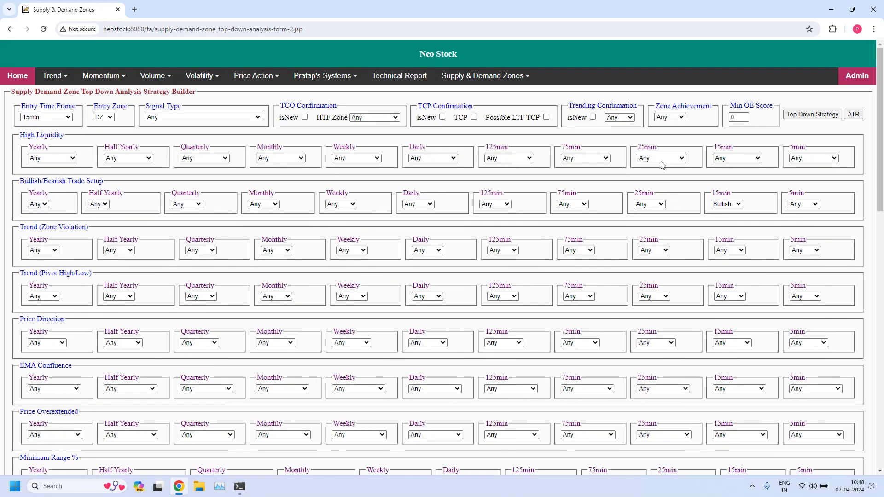
Choose VOZ for Zone Achievement and set Min OE Score to 12
{"action": "left_click", "coordinate": [682, 118]}
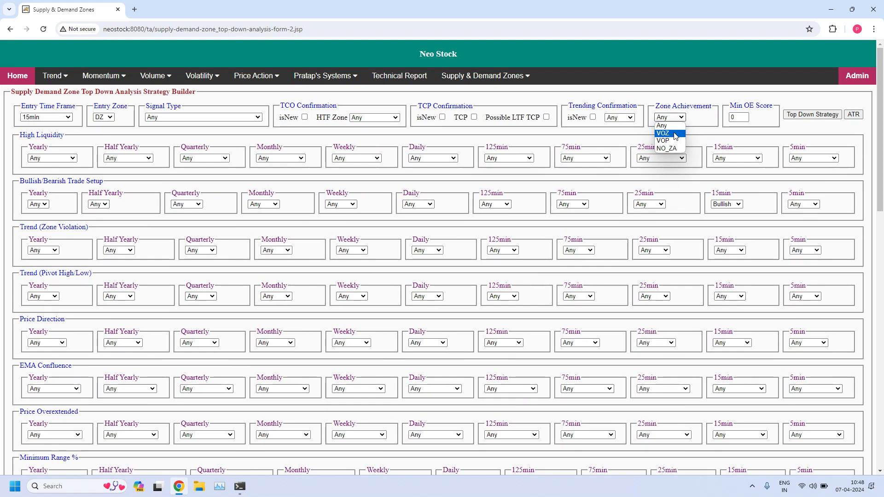
{"action": "left_click", "coordinate": [675, 134]}
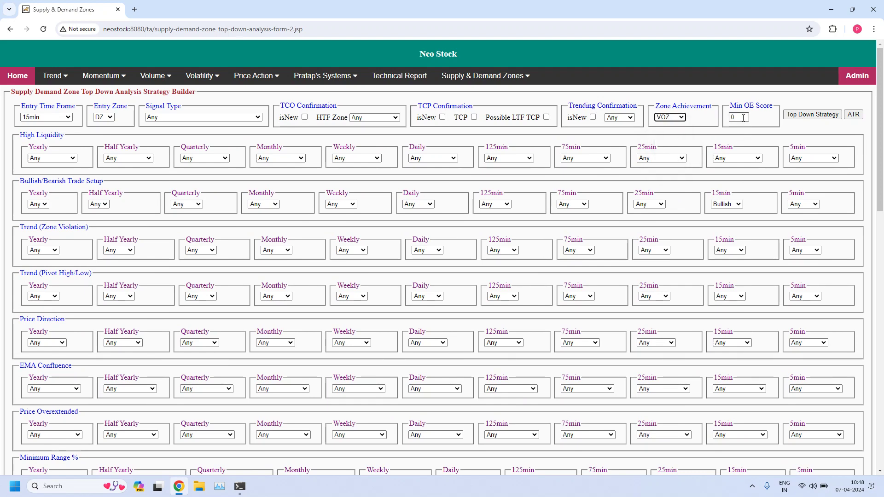
{"action": "double_click", "coordinate": [743, 118]}
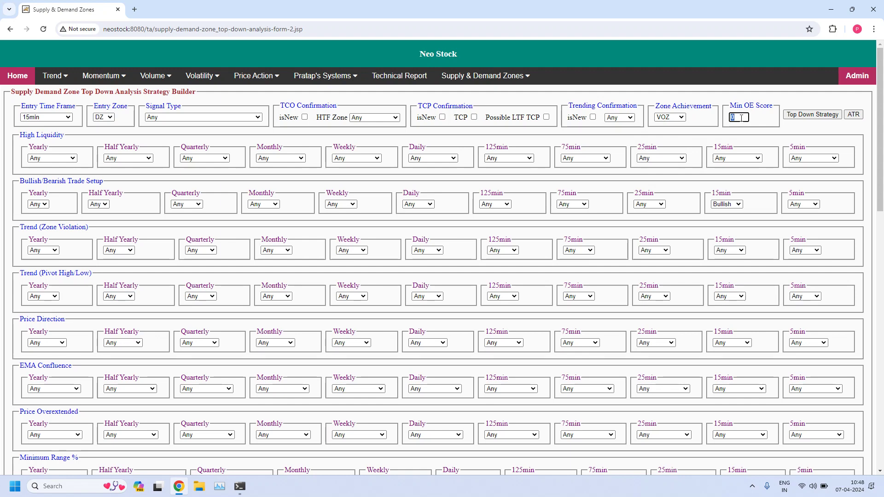
{"action": "type", "text": "12"}
Run Top Down Strategy to produce the 11-match explorer report, NIFTY AUTO to TATAPOWER
{"action": "left_click", "coordinate": [810, 119]}
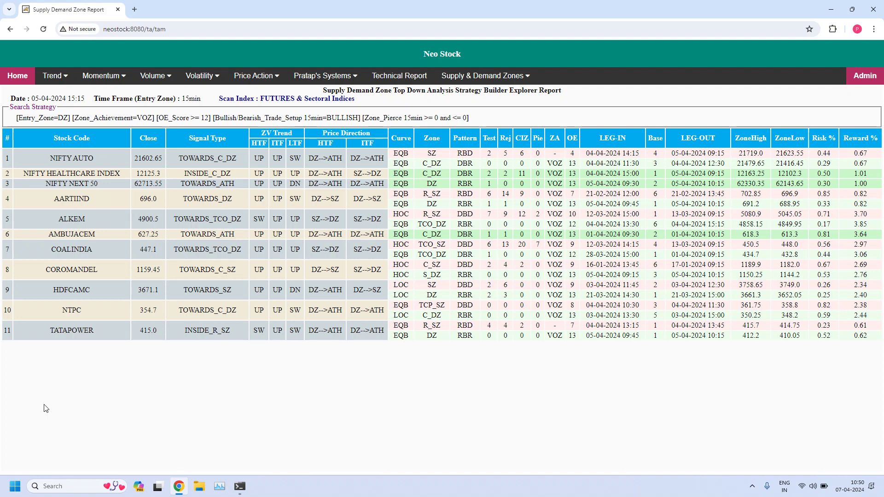
Back on the builder form, keep the 15min entry time frame and switch Entry Zone to SZ
{"action": "left_click", "coordinate": [10, 29]}
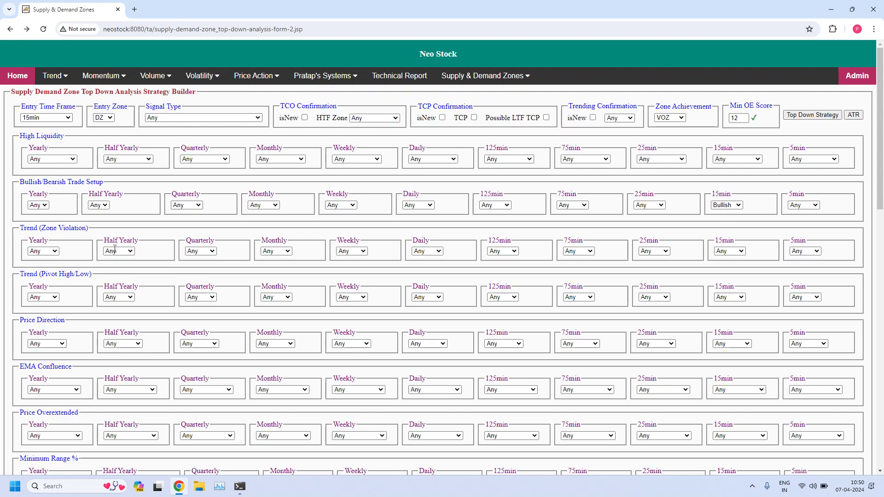
{"action": "left_click", "coordinate": [67, 119]}
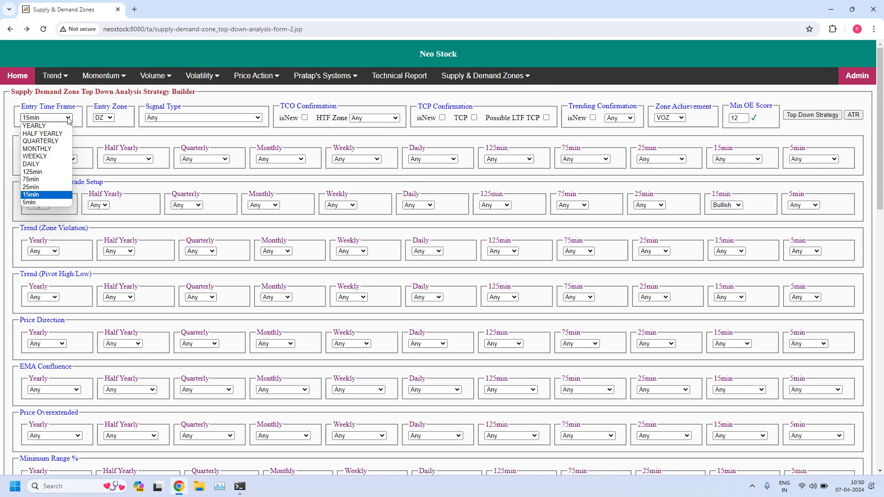
{"action": "left_click", "coordinate": [69, 119]}
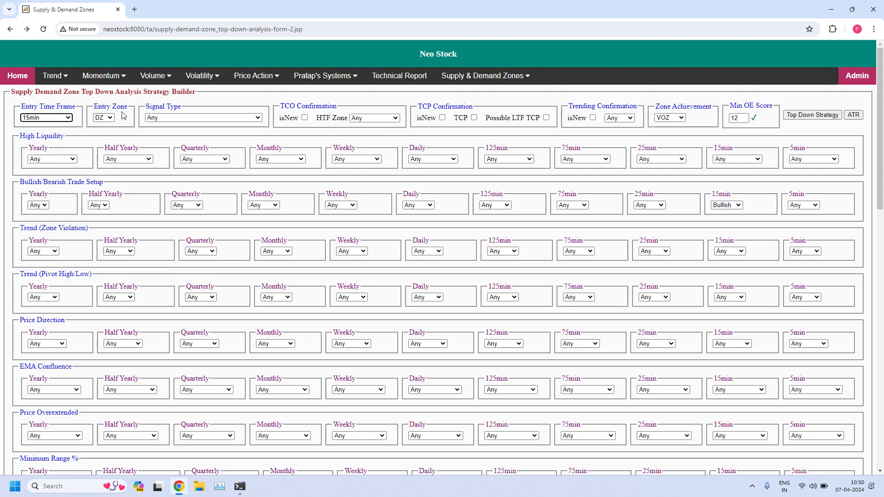
{"action": "left_click", "coordinate": [111, 118]}
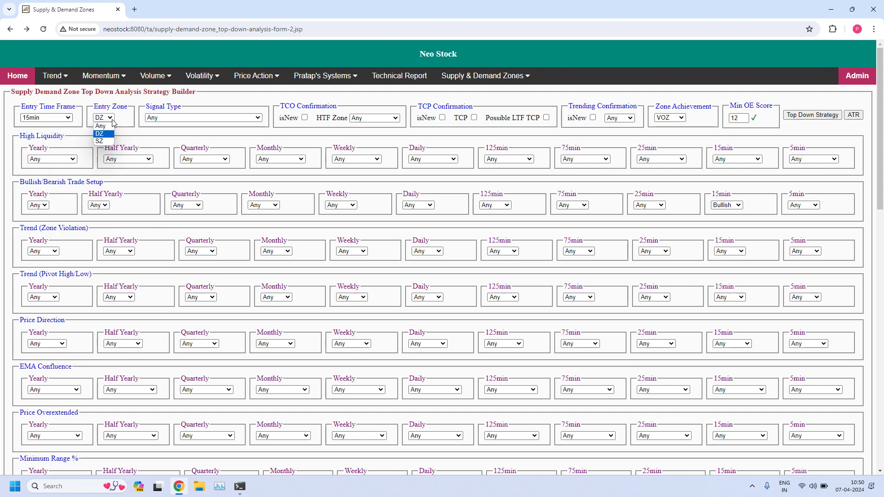
{"action": "left_click", "coordinate": [105, 143]}
Change the 15min Bullish/Bearish Trade Setup from Bullish to Bearish
{"action": "left_click_drag", "start_coordinate": [20, 183], "coordinate": [107, 182]}
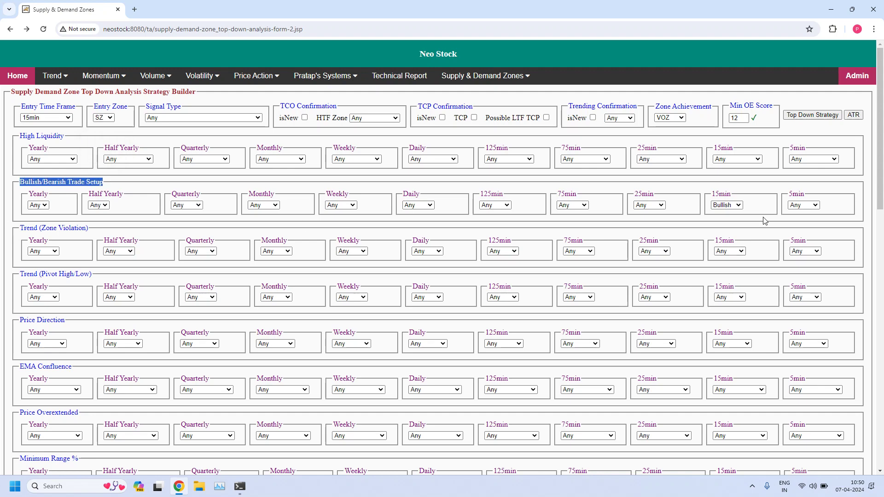
{"action": "left_click_drag", "start_coordinate": [710, 194], "coordinate": [740, 193]}
{"action": "left_click", "coordinate": [739, 197]}
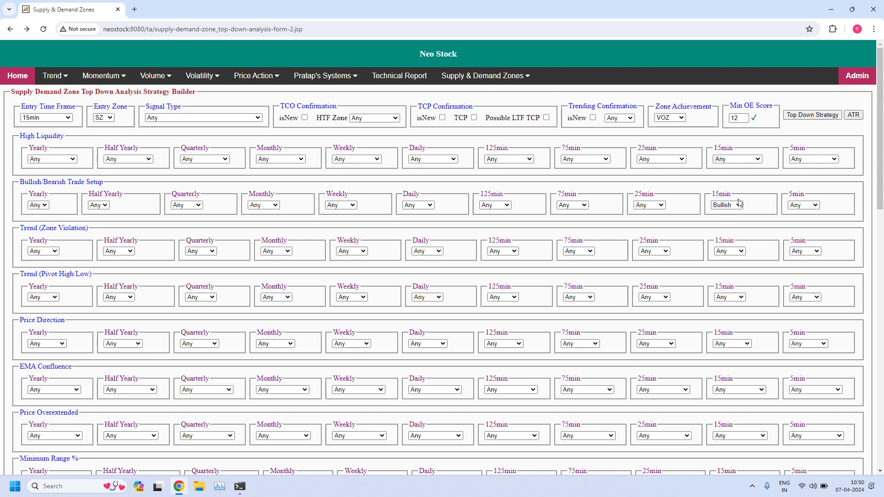
{"action": "left_click", "coordinate": [733, 205]}
{"action": "left_click", "coordinate": [723, 231]}
{"action": "left_click", "coordinate": [767, 135]}
Run Top Down Strategy to get the bearish SZ report listing TATAMOTORS and WIPRO
{"action": "left_click", "coordinate": [811, 118]}
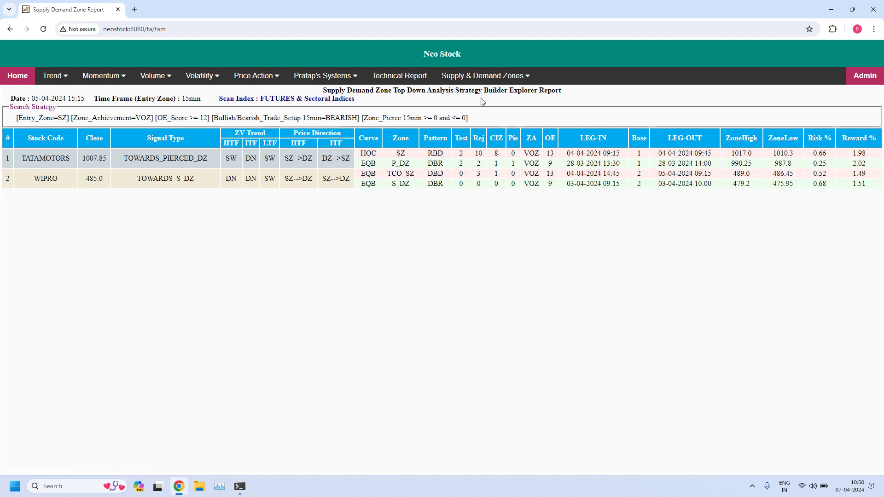
Open a fresh Top Down Analysis Strategy Builder with Entry Time Frame 5min and Entry Zone DZ
{"action": "mouse_move", "coordinate": [483, 74]}
{"action": "left_click", "coordinate": [446, 93]}
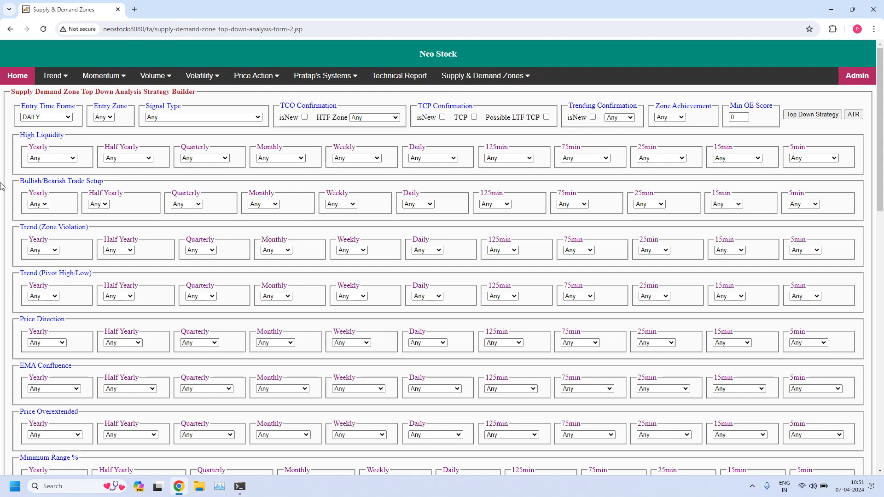
{"action": "left_click", "coordinate": [69, 118]}
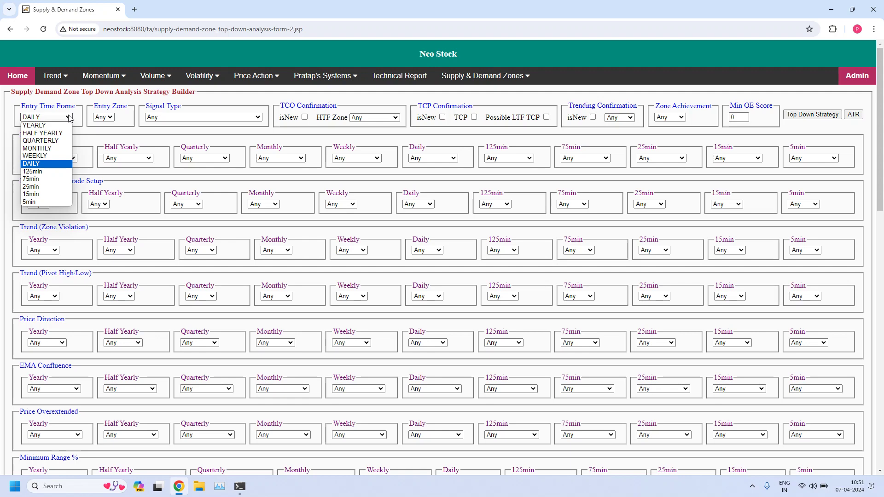
{"action": "left_click", "coordinate": [35, 203]}
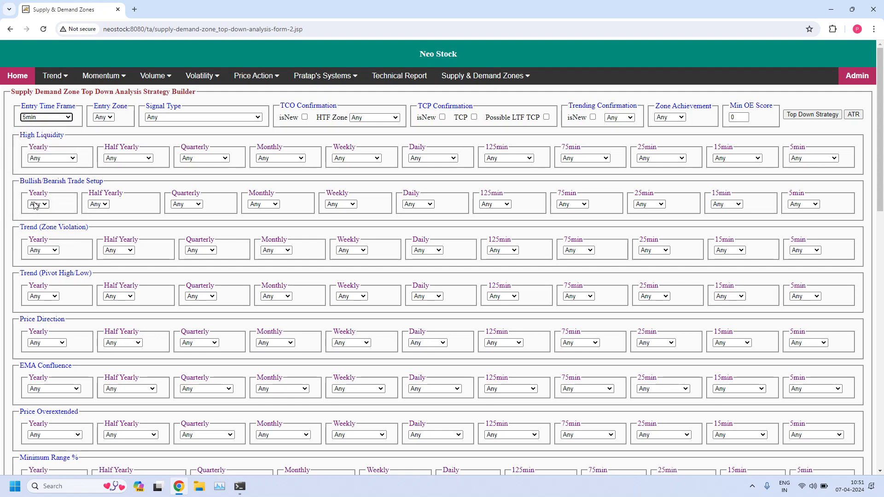
{"action": "left_click", "coordinate": [110, 118]}
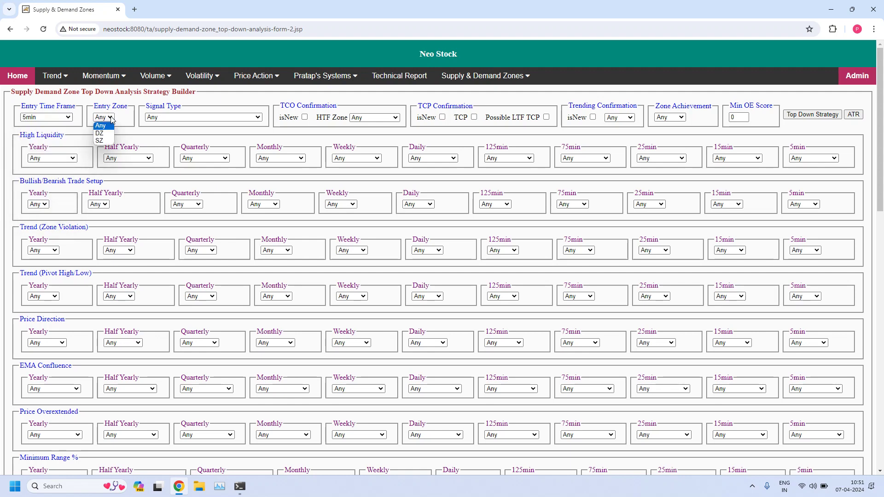
{"action": "left_click", "coordinate": [103, 139]}
Set the 5min Bullish/Bearish Trade Setup filter to Bullish
{"action": "left_click_drag", "start_coordinate": [24, 181], "coordinate": [110, 184]}
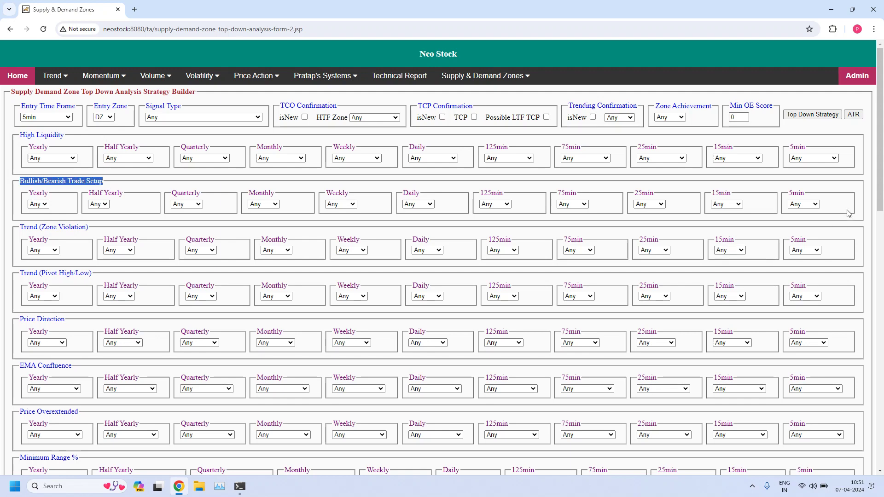
{"action": "left_click_drag", "start_coordinate": [788, 193], "coordinate": [801, 190]}
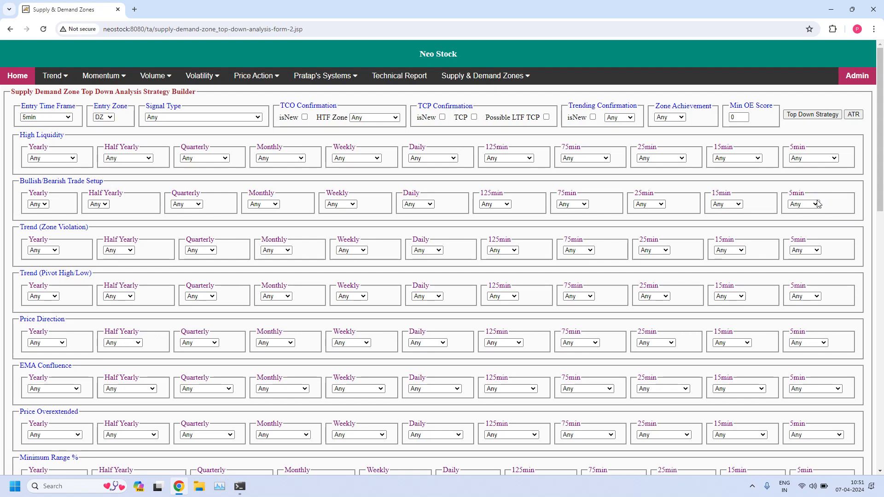
{"action": "left_click", "coordinate": [804, 204]}
{"action": "left_click", "coordinate": [801, 221]}
Set the 5min Pierced Count Min and Max both to 0
{"action": "scroll", "coordinate": [881, 223], "scroll_direction": "down", "scroll_amount": 3}
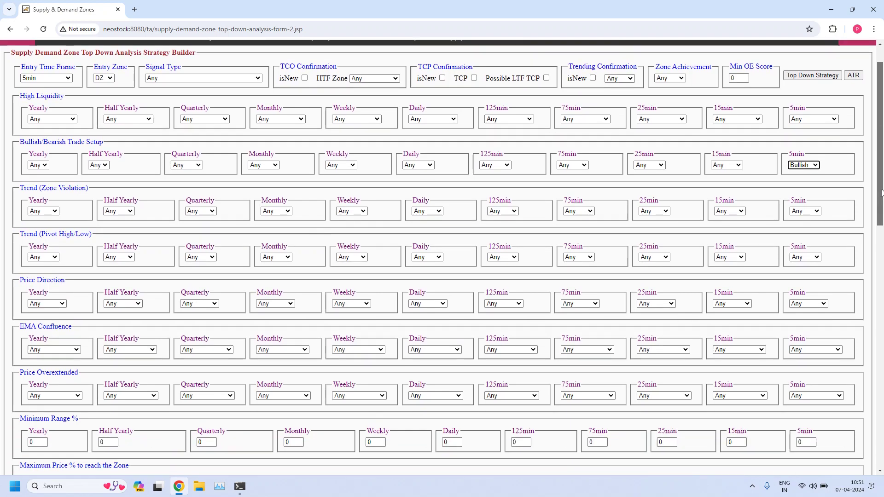
{"action": "left_click_drag", "start_coordinate": [881, 224], "coordinate": [880, 286]}
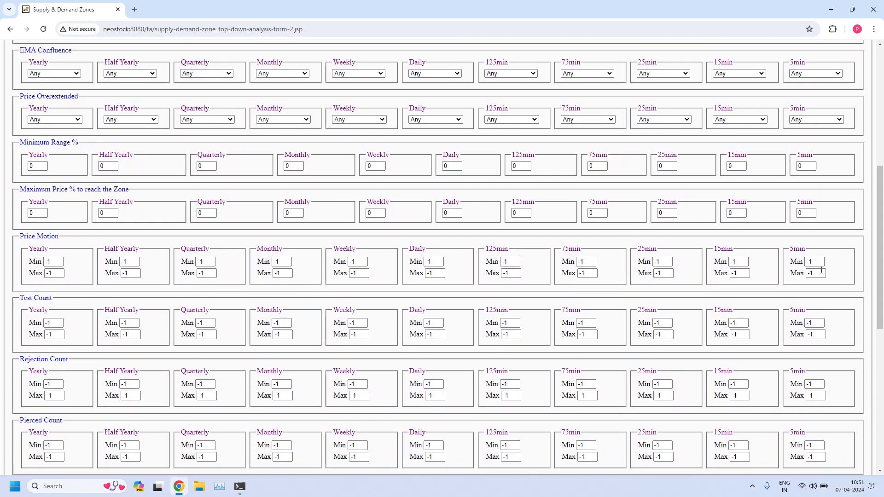
{"action": "mouse_move", "coordinate": [789, 433]}
{"action": "left_mouse_down"}
{"action": "mouse_move", "coordinate": [809, 436]}
{"action": "mouse_move", "coordinate": [809, 446]}
{"action": "mouse_move", "coordinate": [792, 445]}
{"action": "left_mouse_up"}
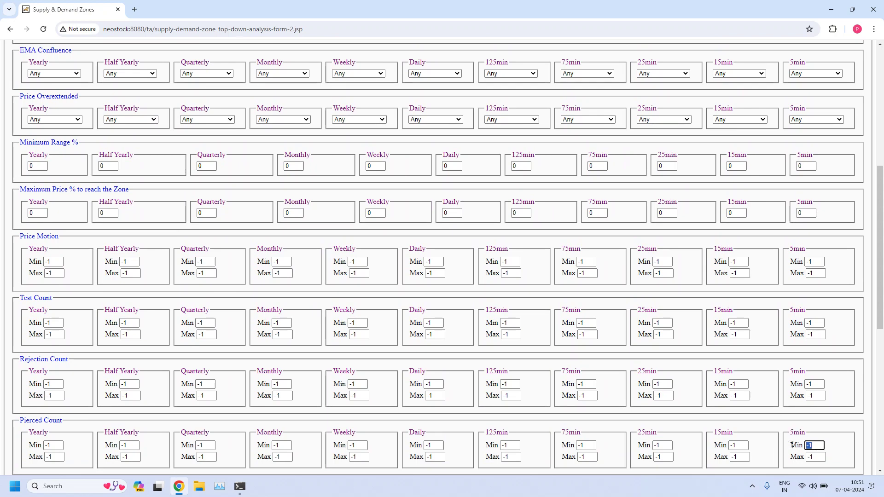
{"action": "type", "text": "0"}
{"action": "key", "text": "Tab"}
{"action": "type", "text": "0"}
{"action": "left_click_drag", "start_coordinate": [880, 315], "coordinate": [740, 199]}
Choose VOZ for Zone Achievement and set Min OE Score to 12
{"action": "left_click", "coordinate": [681, 117]}
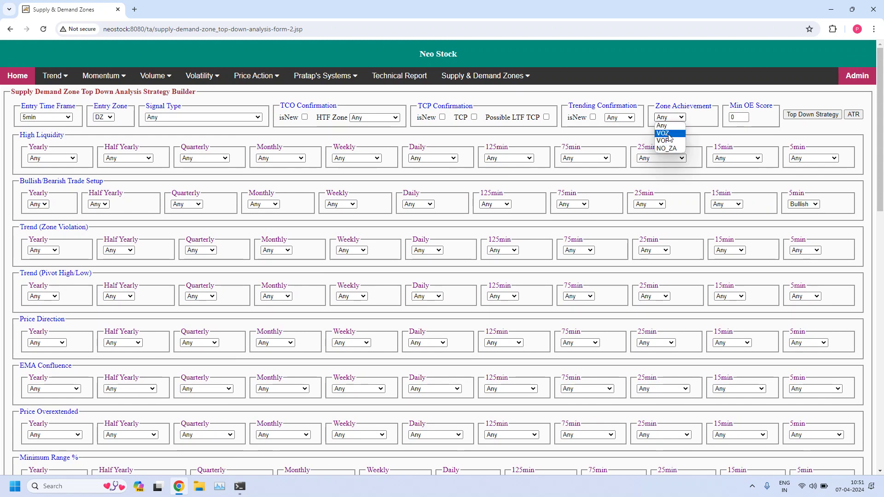
{"action": "left_click", "coordinate": [667, 134]}
{"action": "double_click", "coordinate": [746, 117]}
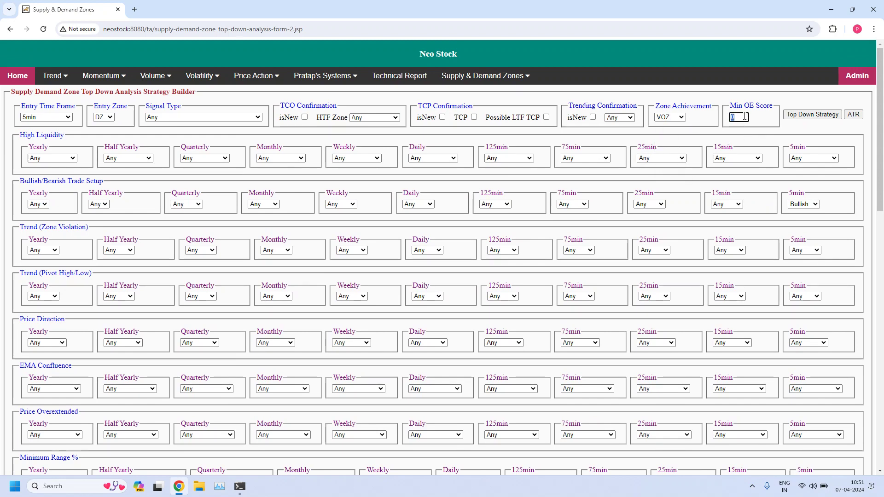
{"action": "type", "text": "12"}
Generate the nine-stock 5min Bullish DZ report, then go back to the builder form
{"action": "left_click", "coordinate": [805, 117]}
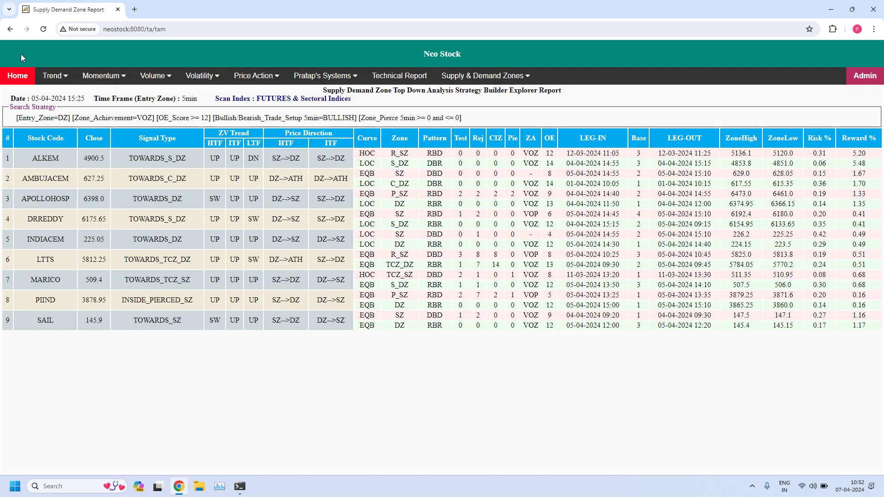
{"action": "left_click", "coordinate": [11, 29]}
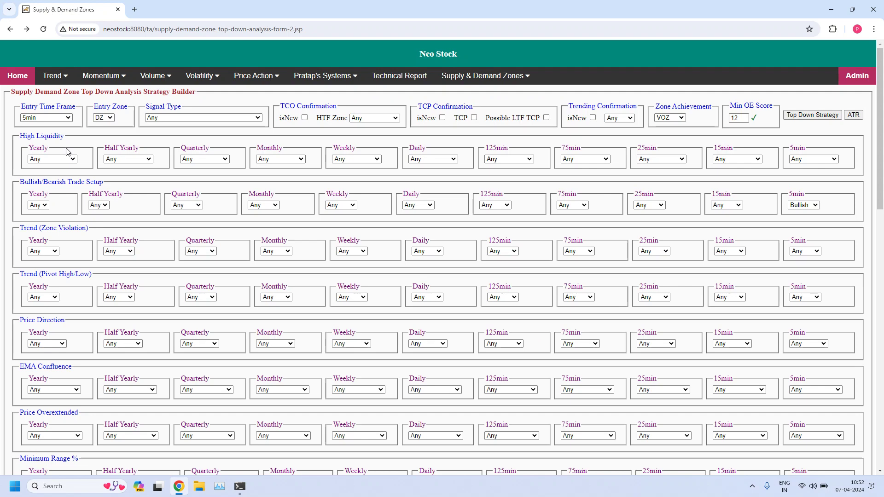
Keep 5min as the entry time frame and switch the entry zone to SZ
{"action": "left_click", "coordinate": [70, 118]}
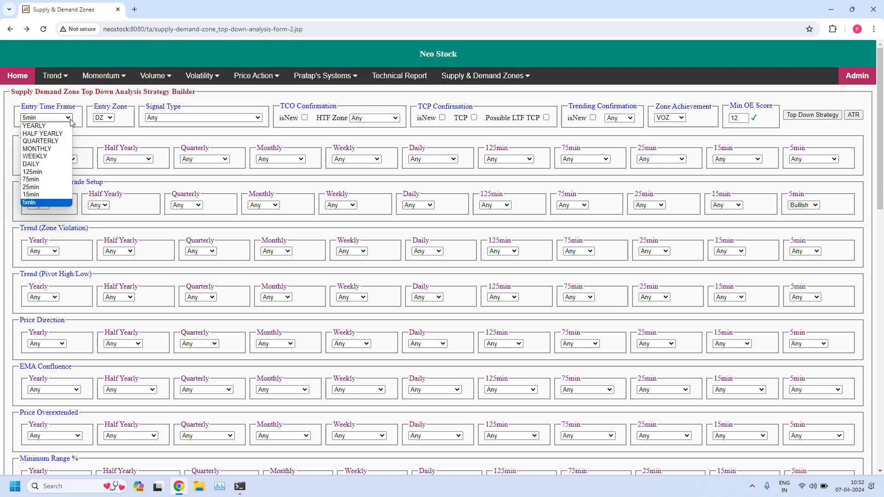
{"action": "left_click", "coordinate": [70, 120]}
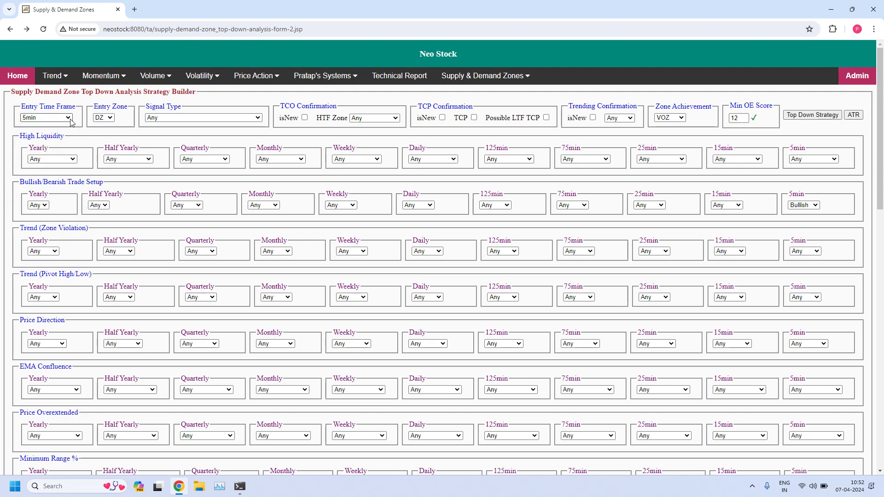
{"action": "left_click", "coordinate": [113, 119]}
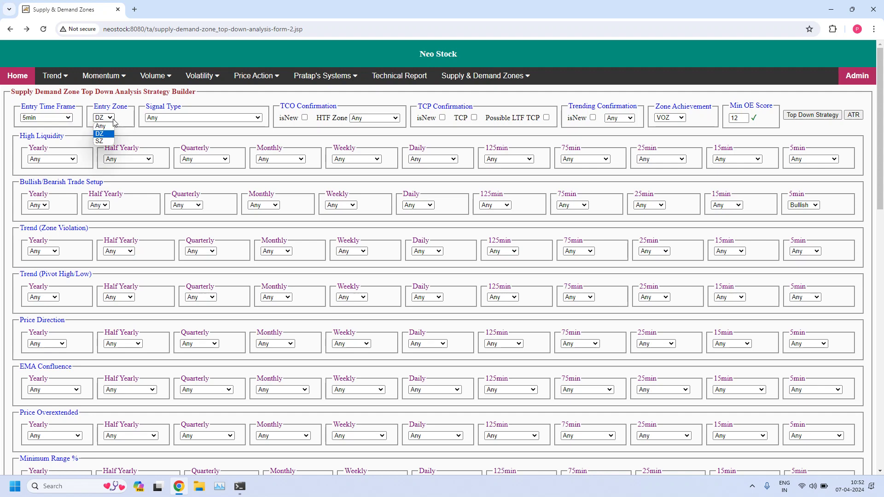
{"action": "left_click", "coordinate": [106, 142]}
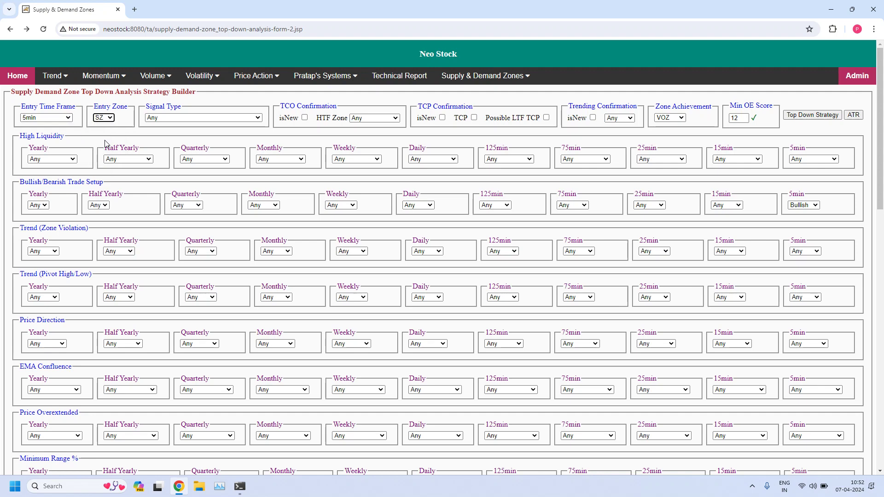
{"action": "left_click_drag", "start_coordinate": [21, 180], "coordinate": [112, 185]}
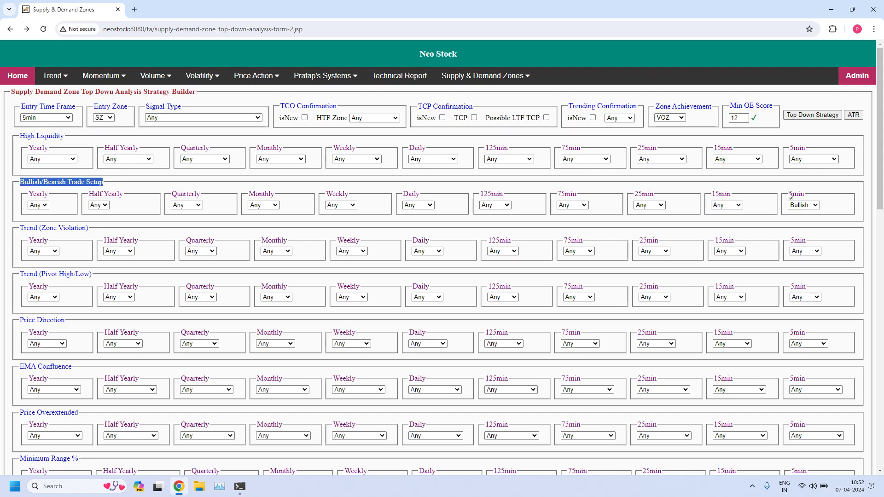
Change the 5min Bullish/Bearish Trade Setup to Bearish
{"action": "double_click", "coordinate": [813, 197]}
{"action": "left_click", "coordinate": [818, 208]}
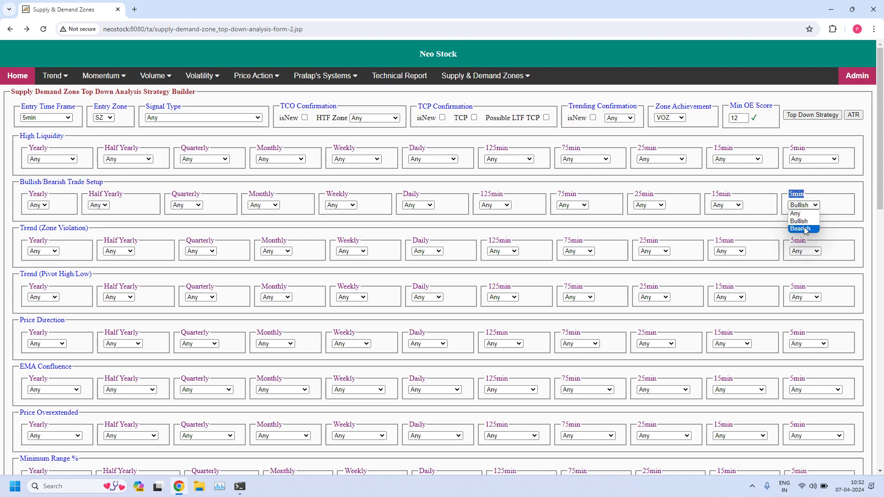
{"action": "left_click", "coordinate": [806, 229]}
{"action": "left_click", "coordinate": [834, 201]}
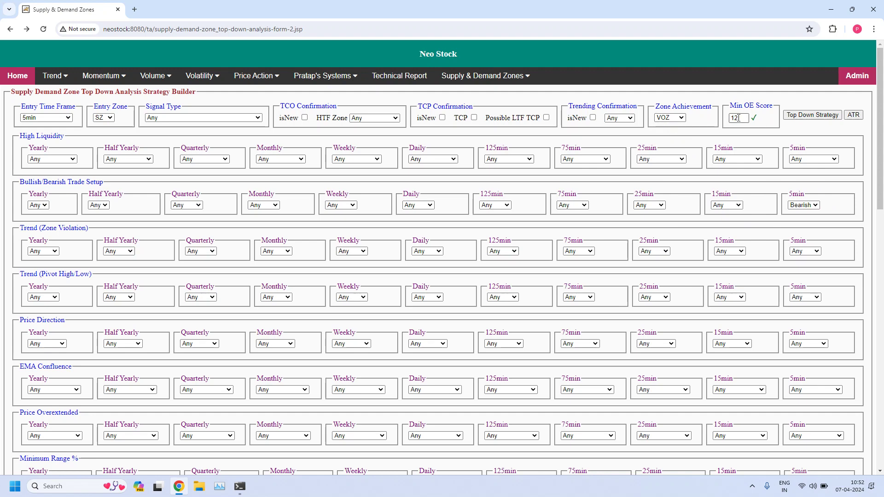
Run the SZ 5min Bearish strategy and review its search strategy line above the six-stock report
{"action": "left_click", "coordinate": [800, 116]}
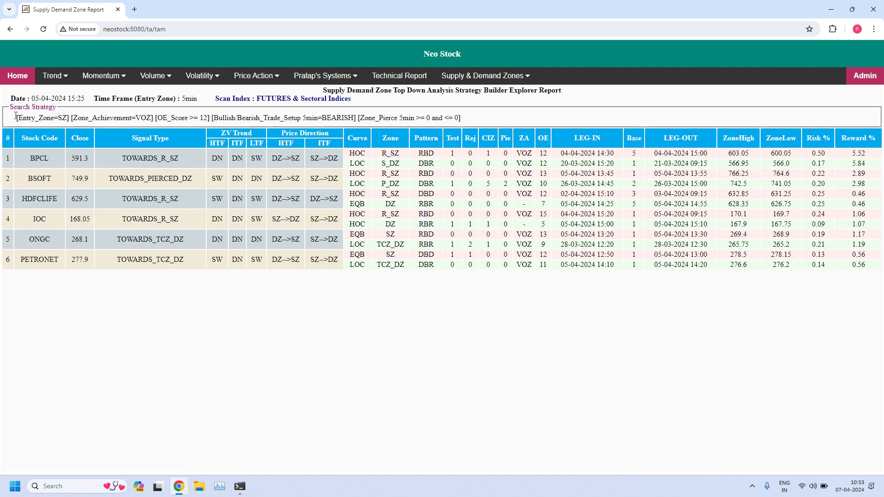
{"action": "left_click_drag", "start_coordinate": [13, 118], "coordinate": [469, 115]}
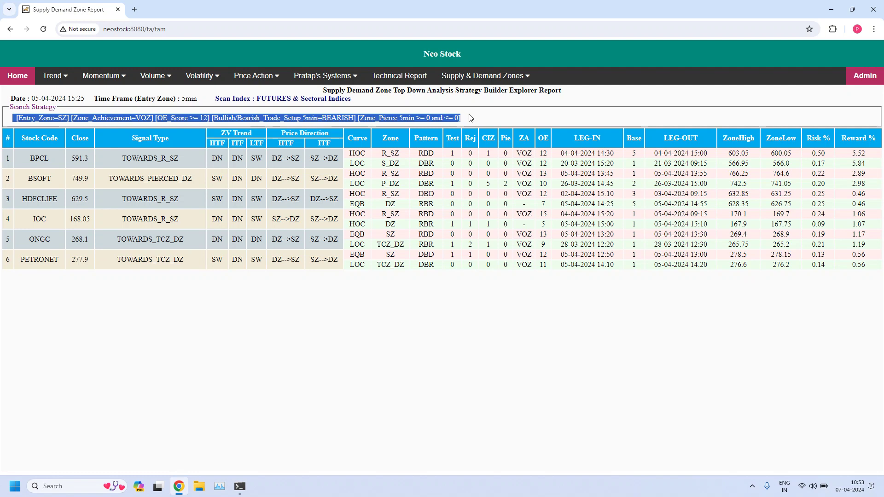
{"action": "left_click", "coordinate": [468, 115]}
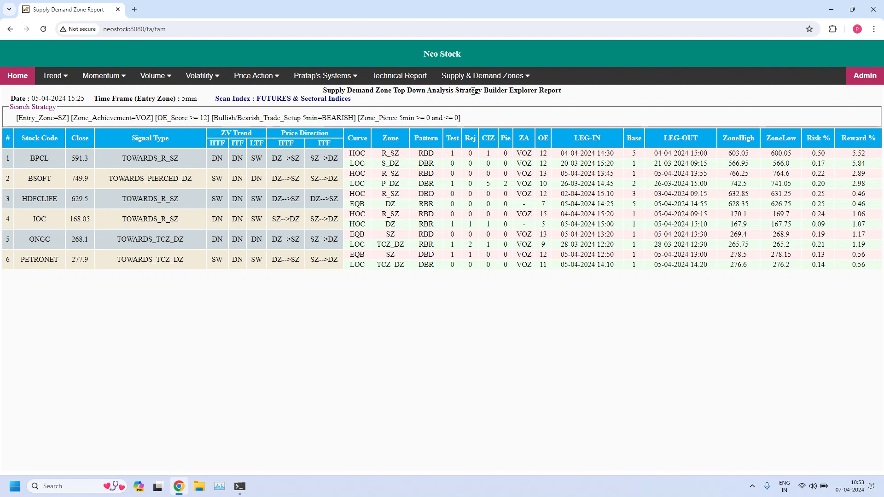
From a fresh Top Down Analysis Strategy Builder, bring up the ATR Stop-Loss Buffer Report
{"action": "mouse_move", "coordinate": [483, 75]}
{"action": "left_click", "coordinate": [439, 95]}
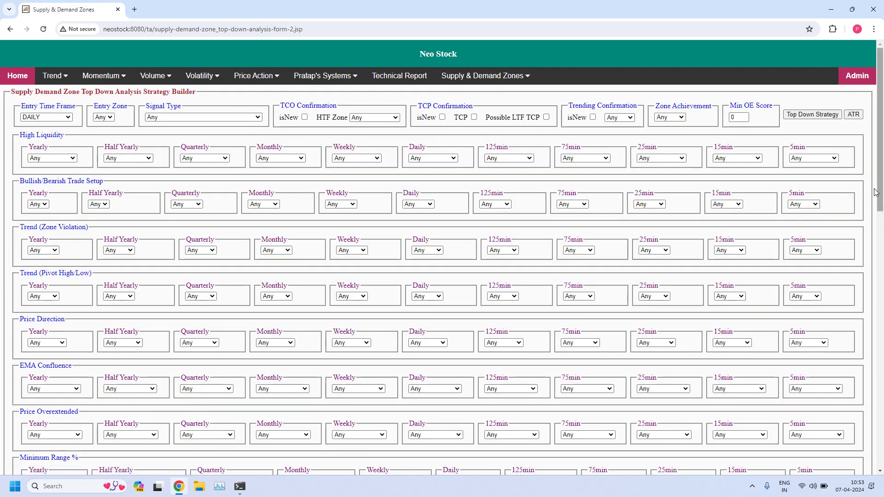
{"action": "left_click", "coordinate": [855, 114]}
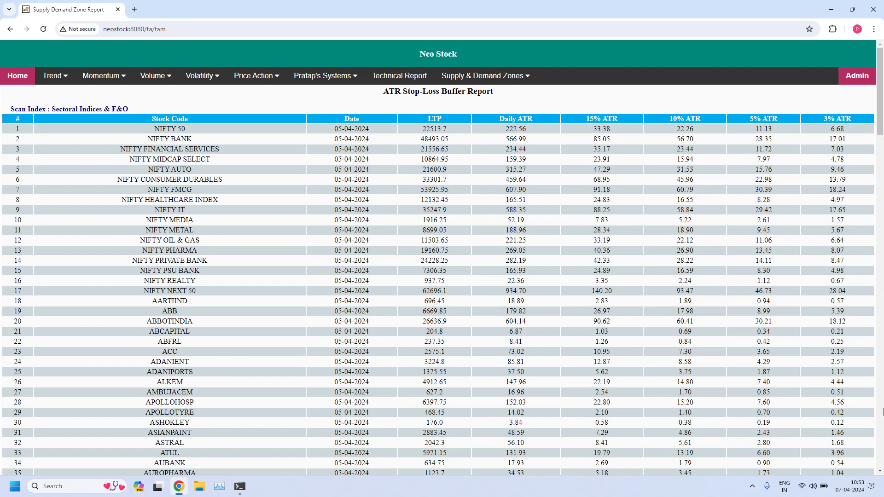
Page down through the ATR report to its last entry, ZYDUSLIFE in row 199
{"action": "left_click", "coordinate": [880, 456]}
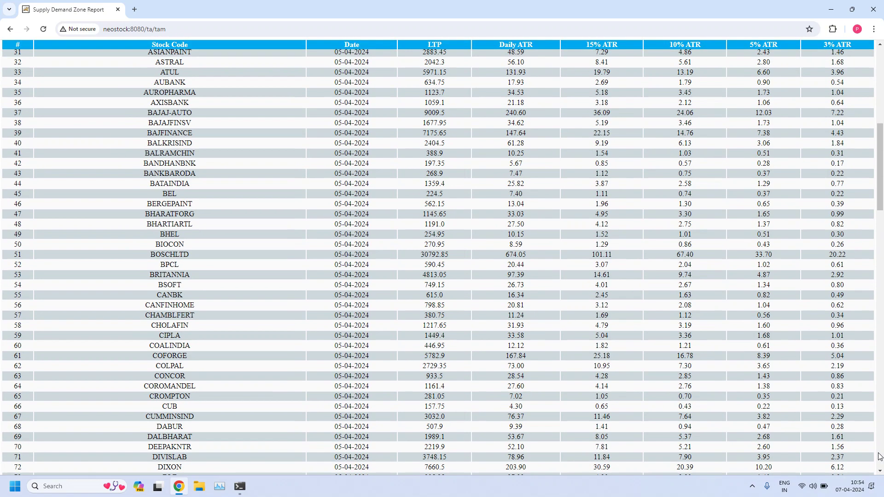
{"action": "left_click", "coordinate": [880, 456]}
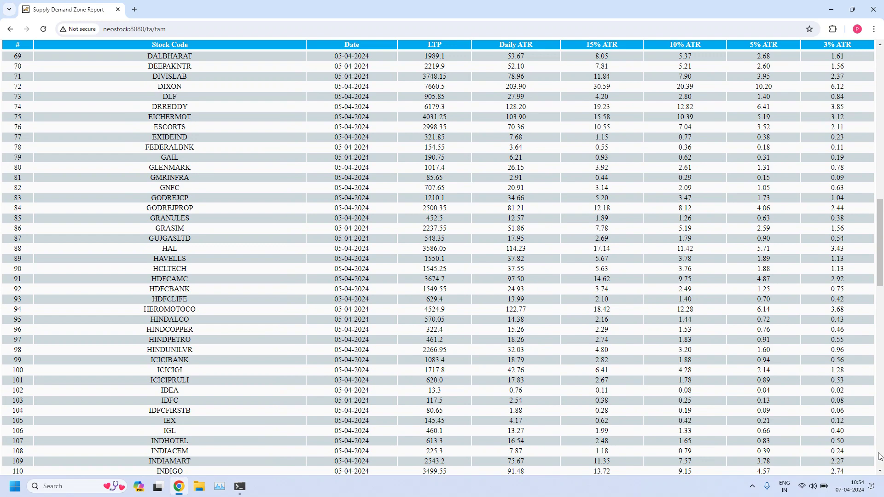
{"action": "left_click", "coordinate": [880, 456]}
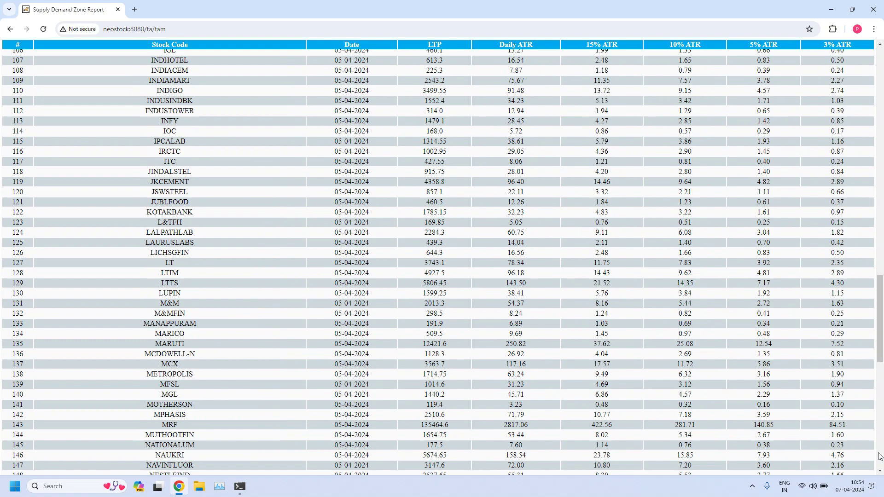
{"action": "left_click", "coordinate": [880, 457]}
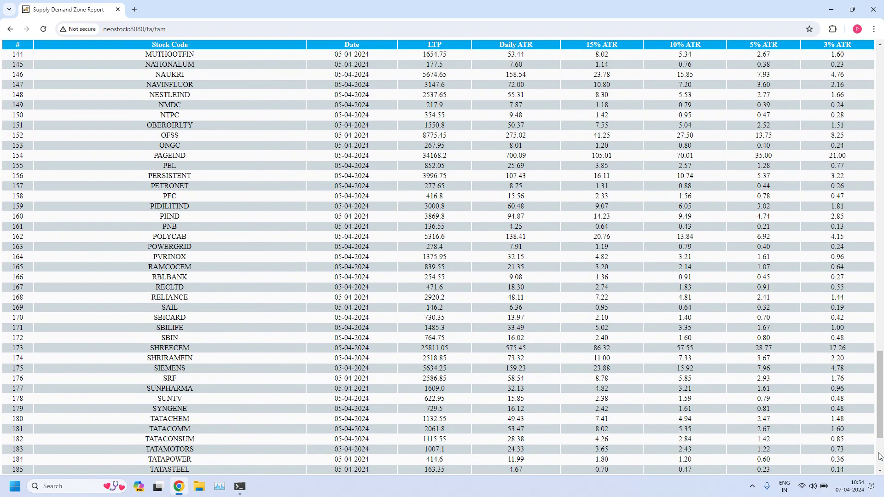
{"action": "left_click", "coordinate": [880, 456]}
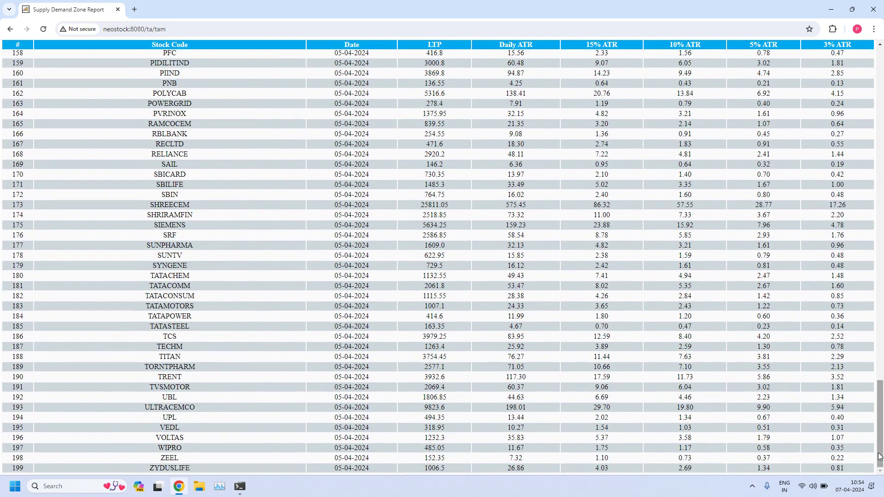